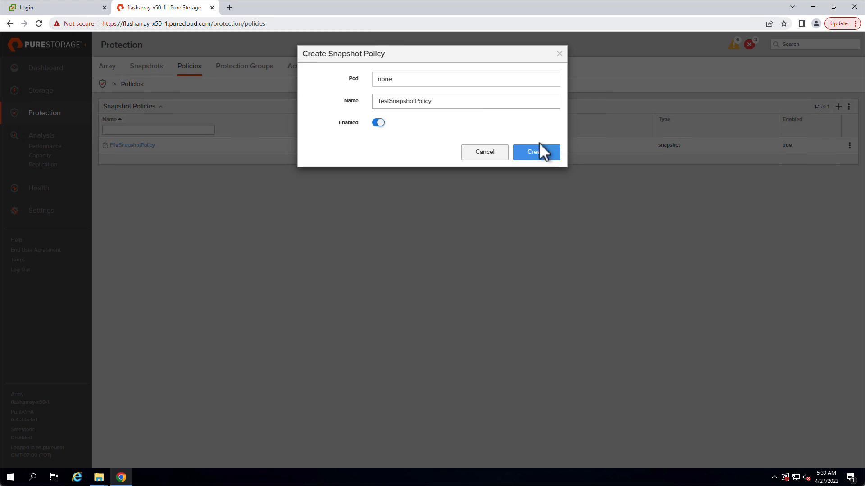
- Create the enabled snapshot policy TestSnapshotPolicy and add the directory plugin-test-nfs-datastore-01:root-nfs-load-vm-01 as its member
click(547, 156)
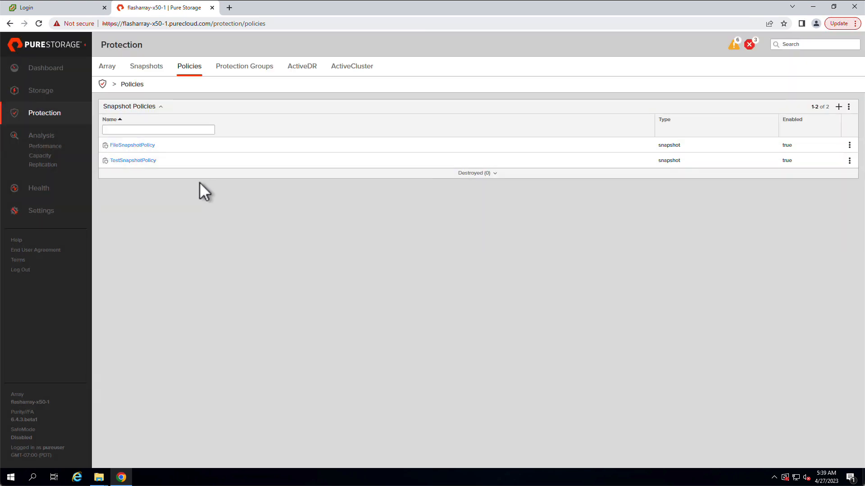
click(140, 161)
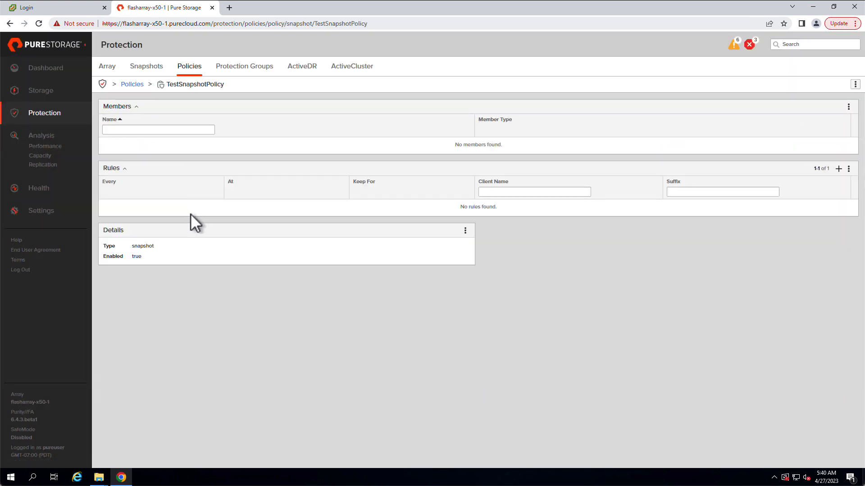
click(849, 107)
click(816, 120)
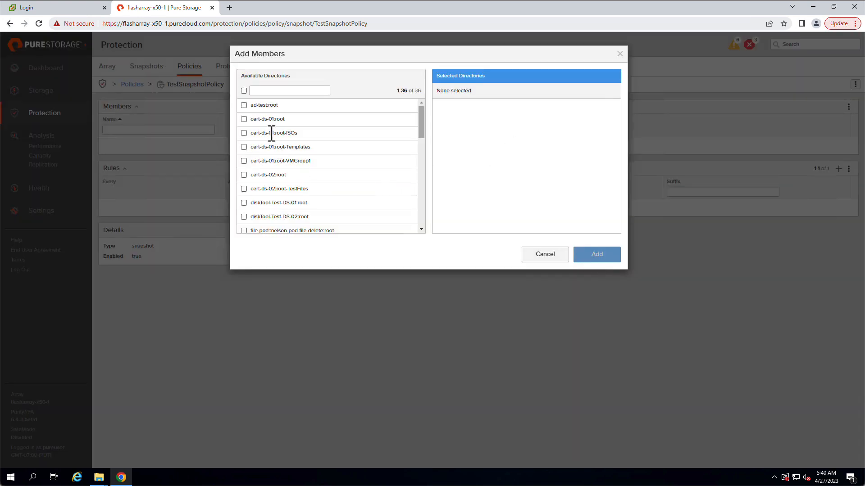
scroll(253, 155, down, 2)
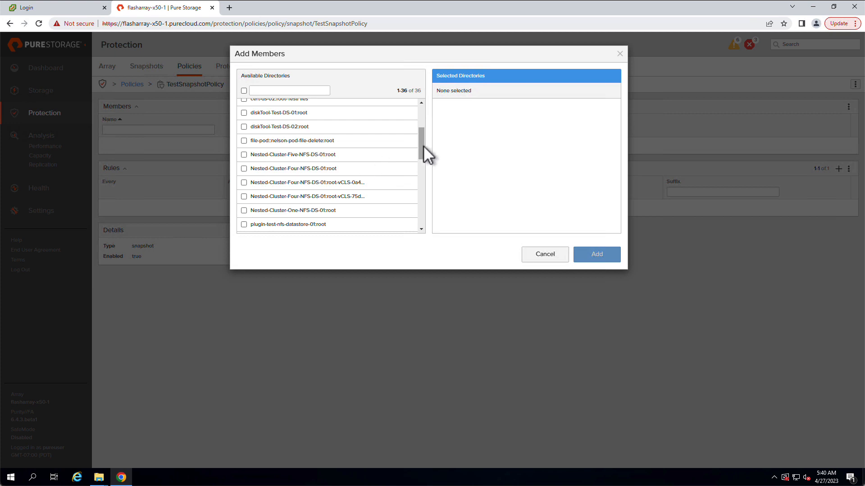
drag(423, 143, 421, 165)
click(243, 175)
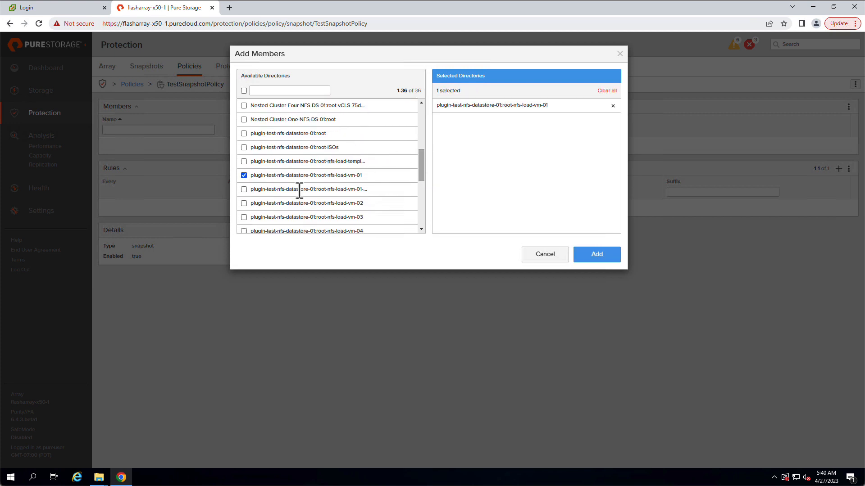
click(593, 254)
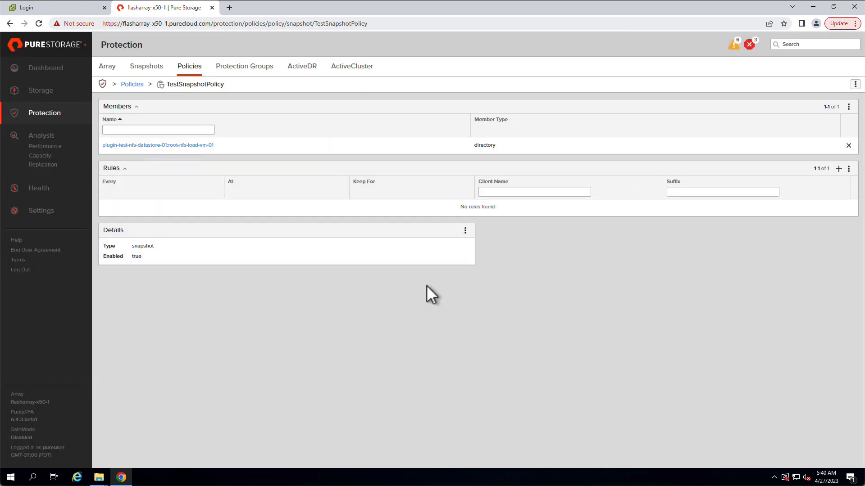
- Add a rule to TestSnapshotPolicy creating one snapshot every 30m, kept for 1h, with the client name testsnapshot
click(838, 169)
click(406, 79)
text(30m)
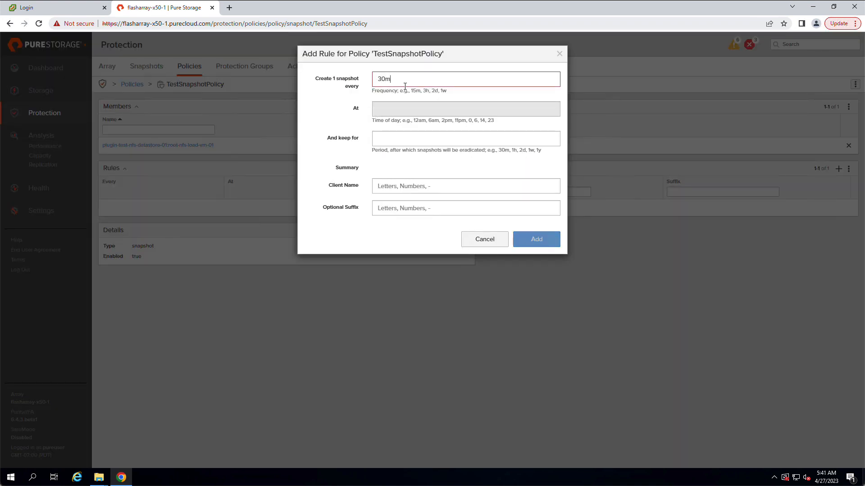
text(1h)
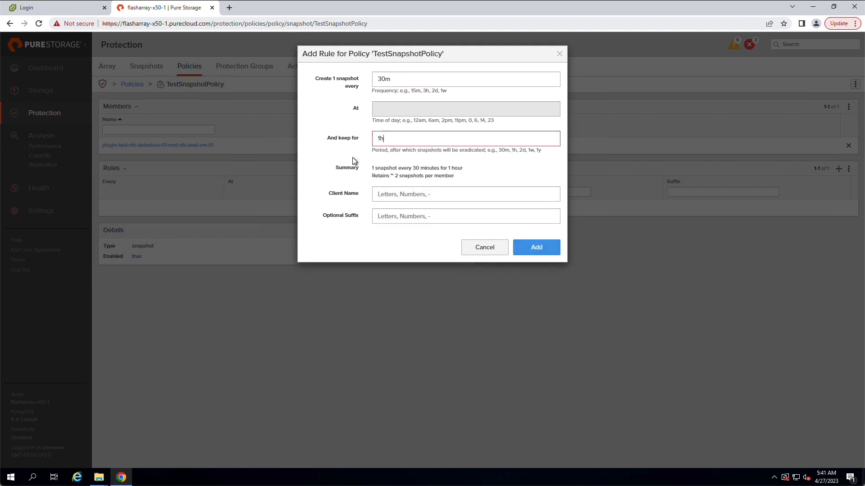
key(Tab)
text(test)
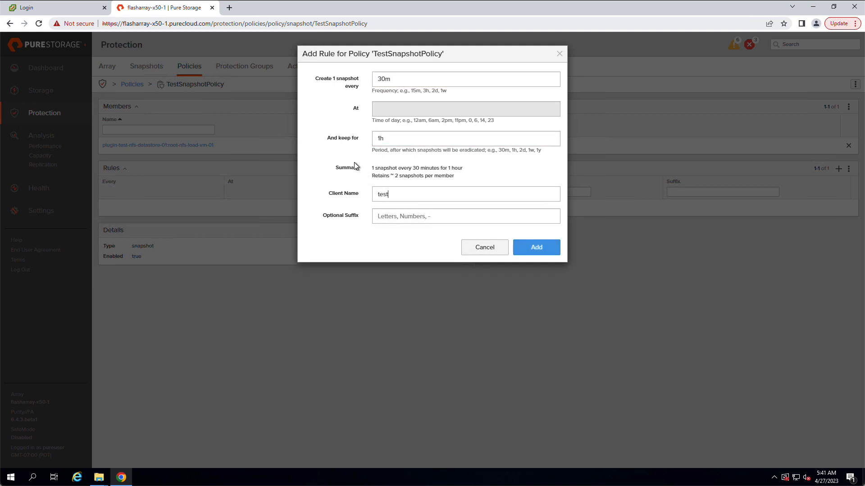
text(snapshot)
click(535, 248)
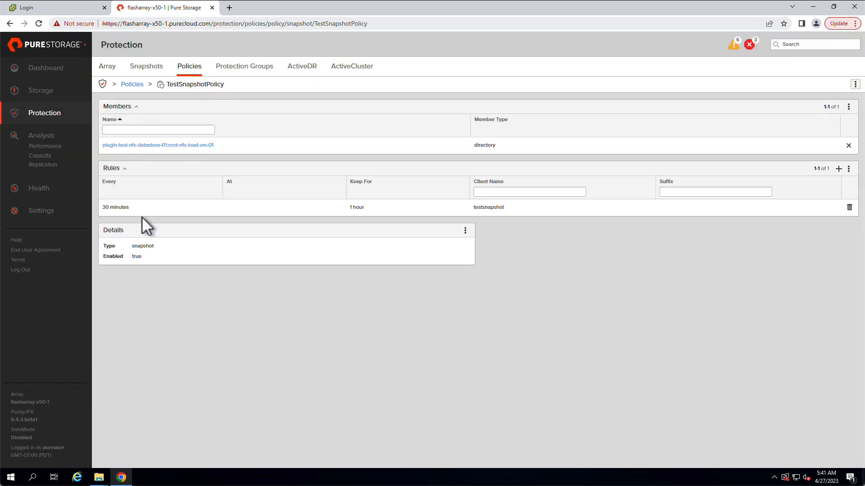
drag(504, 210, 473, 208)
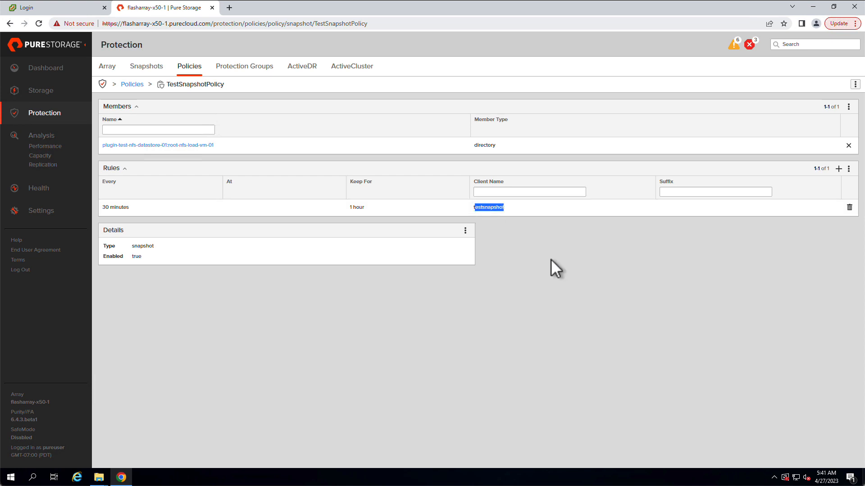
click(551, 261)
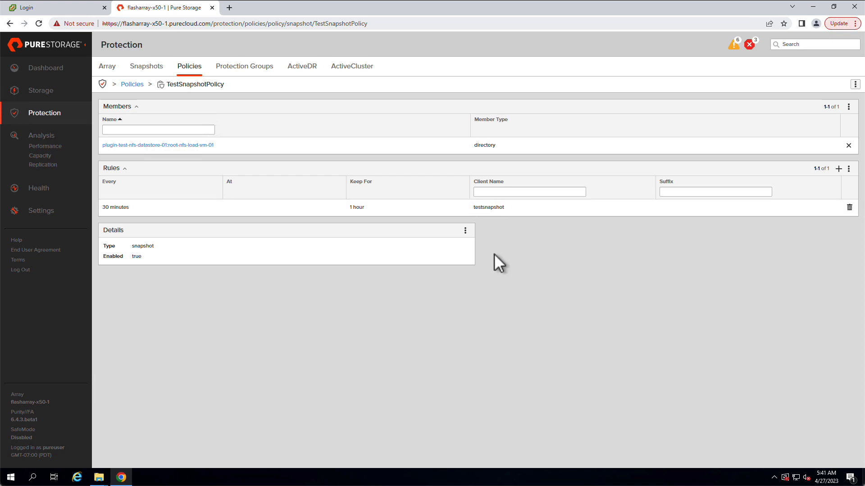
- Filter the file system directories by "load" and open plugin-test-nfs-datastore-01:root-nfs-load-vm-01
click(52, 92)
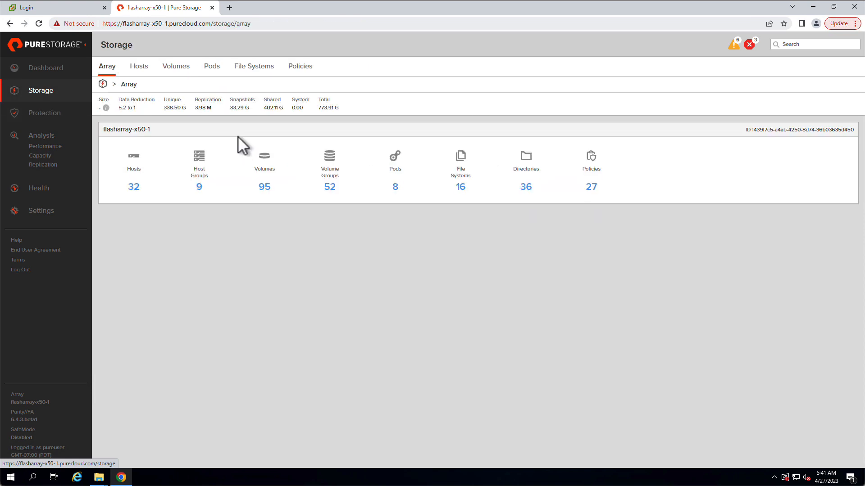
click(252, 66)
scroll(180, 333, down, 6)
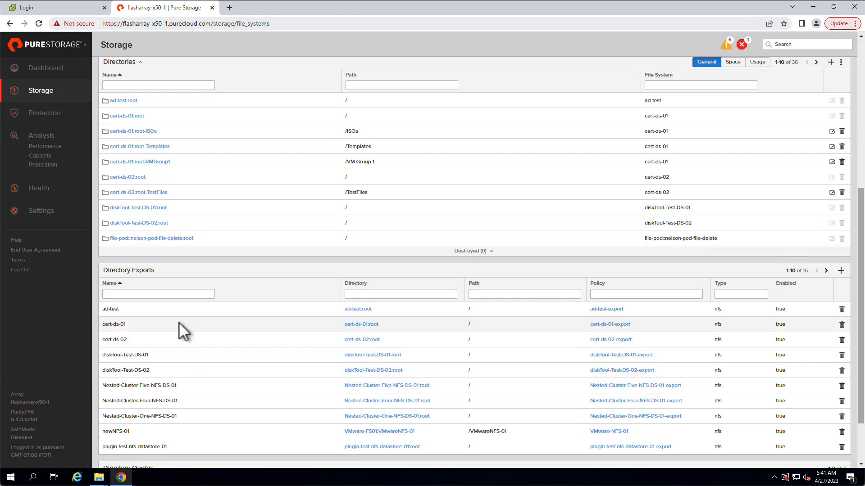
scroll(189, 194, up, 1)
click(157, 131)
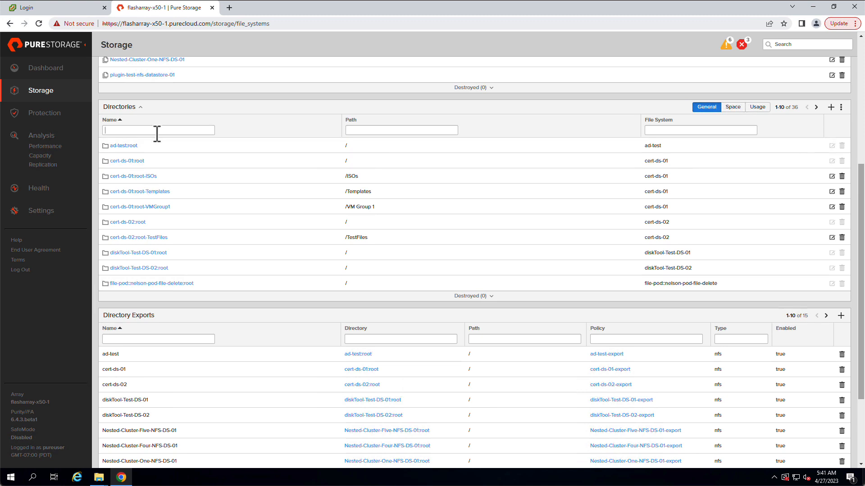
text(load)
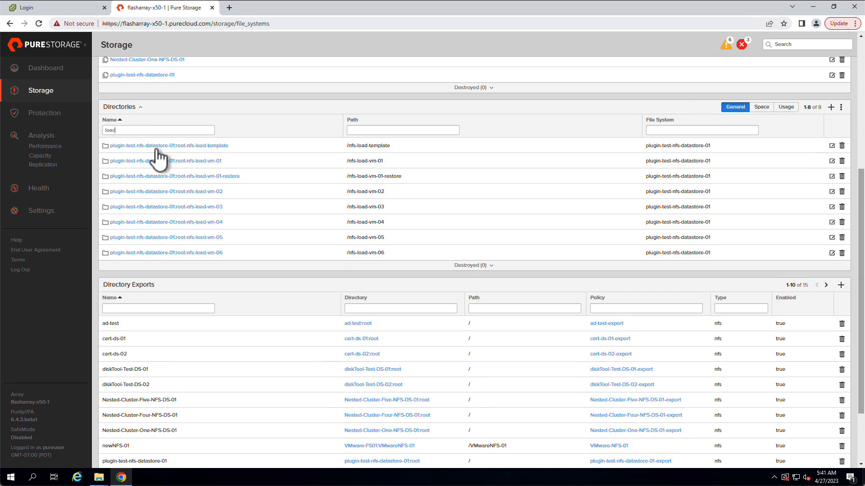
click(173, 161)
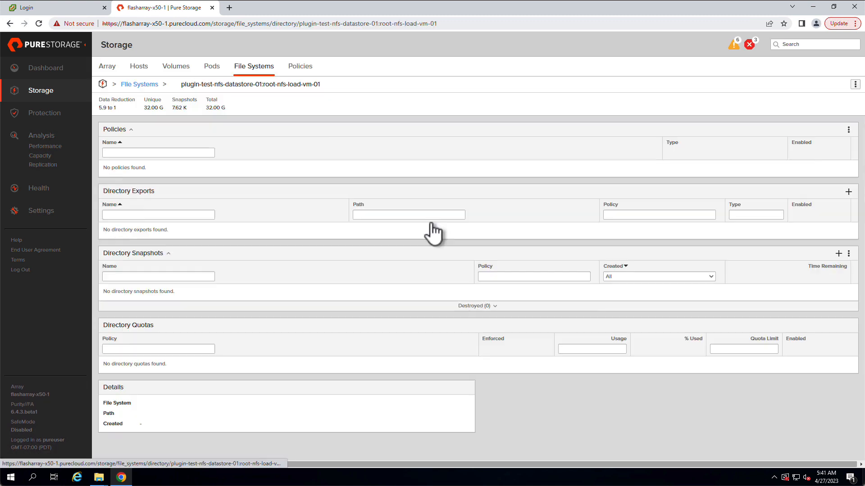
- Examine the directory's snapshots, checking the policy and client name of the newest one
scroll(376, 271, down, 1)
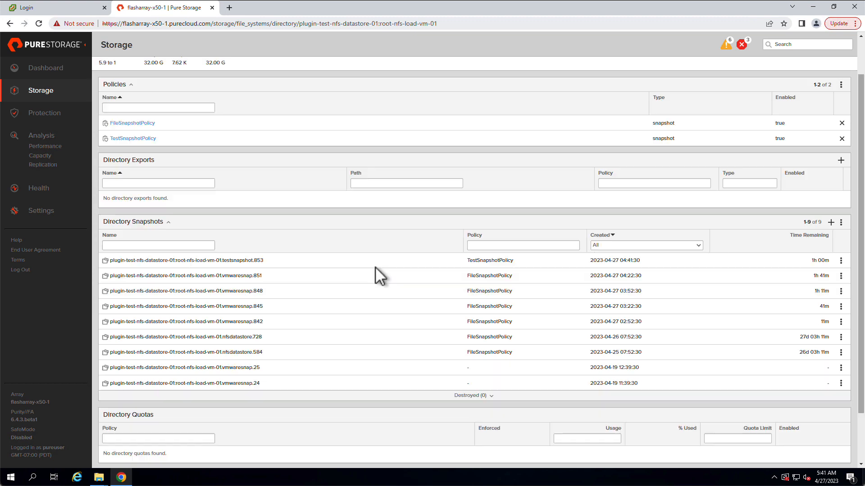
drag(518, 260, 462, 260)
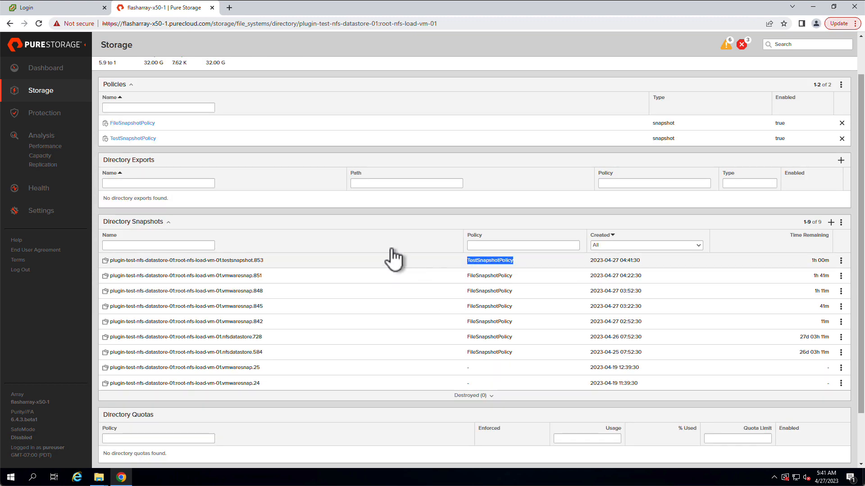
click(504, 213)
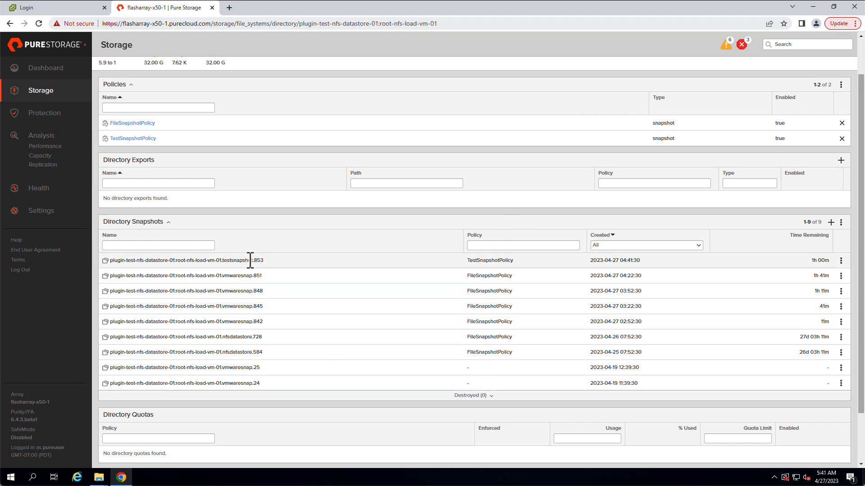
drag(241, 261, 224, 262)
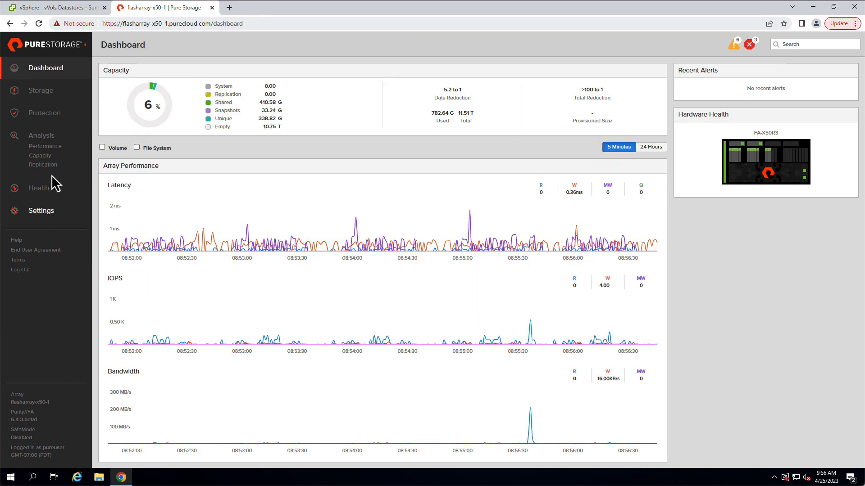
- Review the array's directory snapshots, checking the name and creation time of the latest root-nfs-load-vm-01 snapshot
click(53, 116)
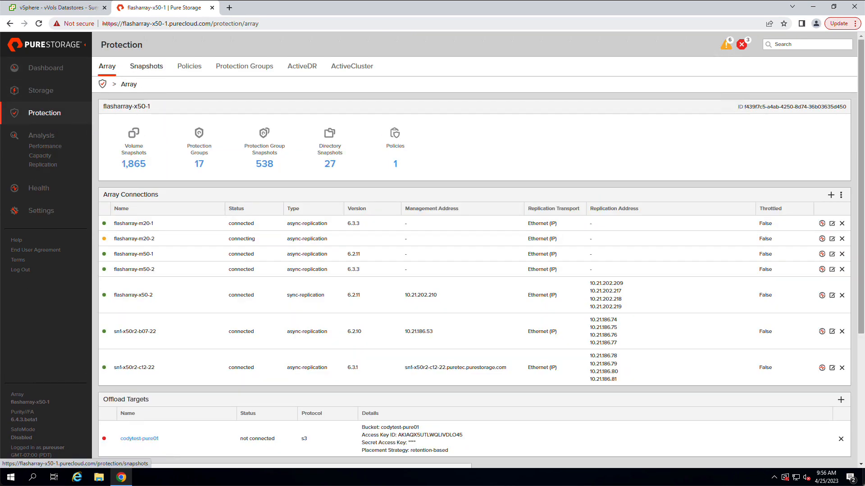
click(145, 68)
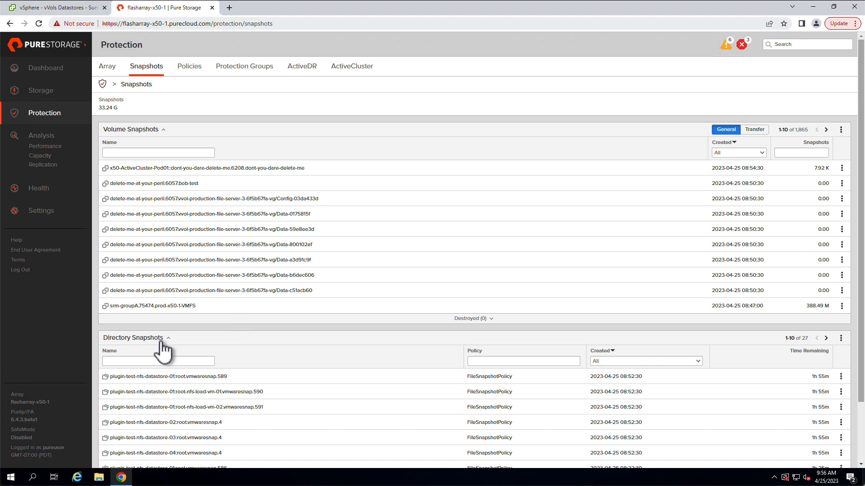
scroll(225, 355, down, 3)
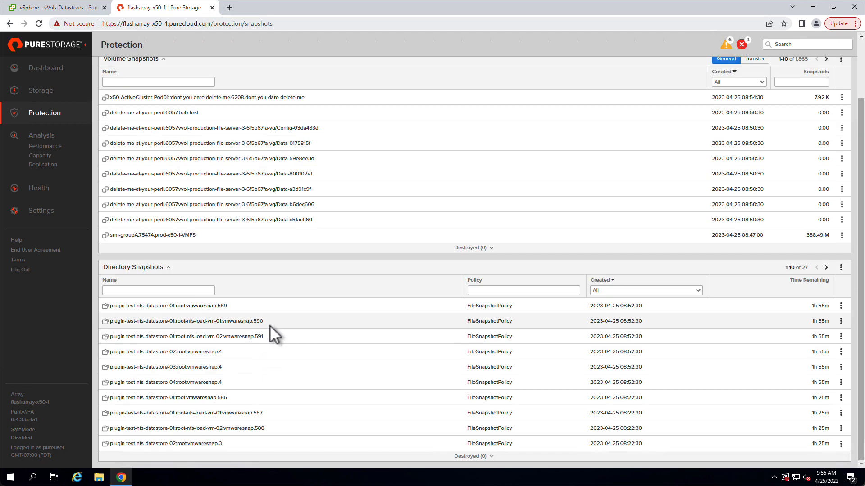
drag(643, 322, 590, 321)
click(274, 322)
drag(264, 323, 121, 326)
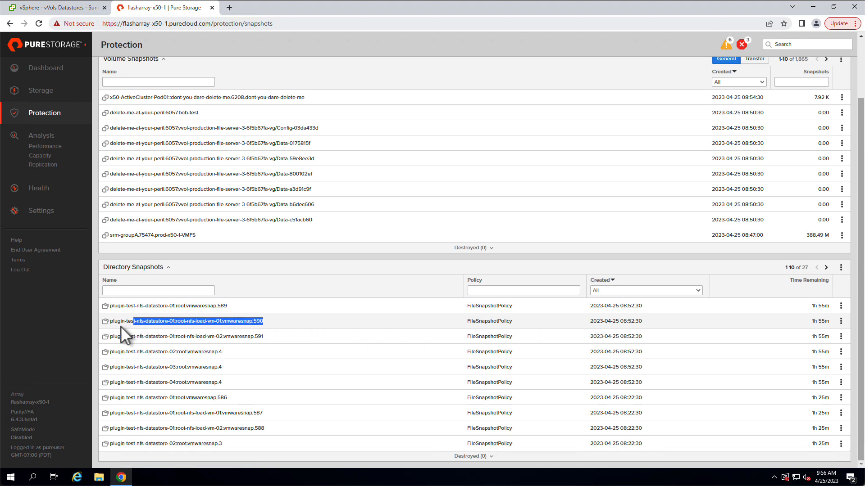
click(277, 321)
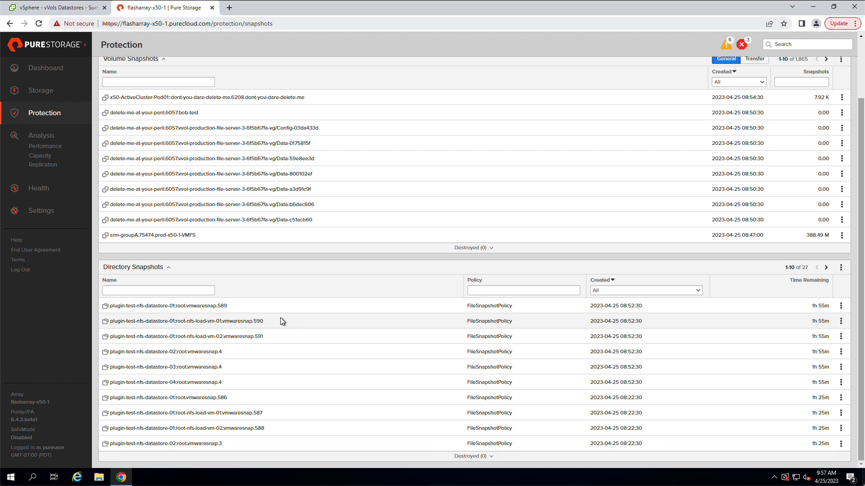
scroll(282, 321, up, 2)
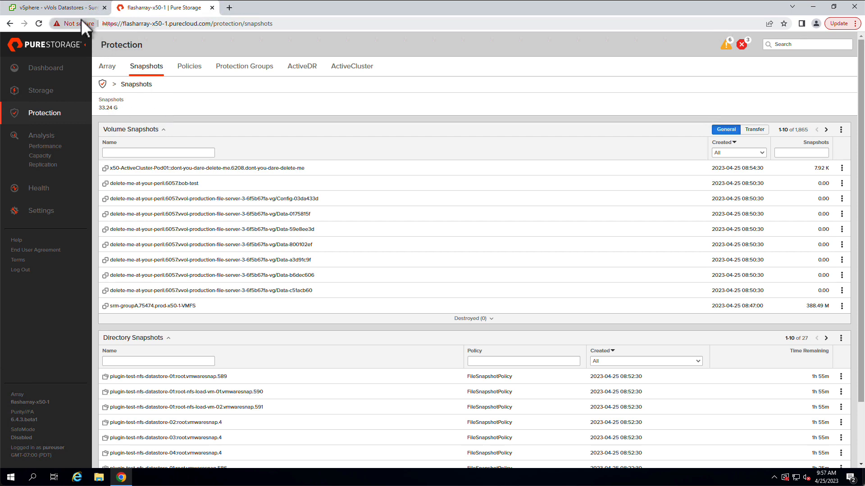
- Look up the IP address of the filevip interface in the array's Ethernet network settings
click(47, 215)
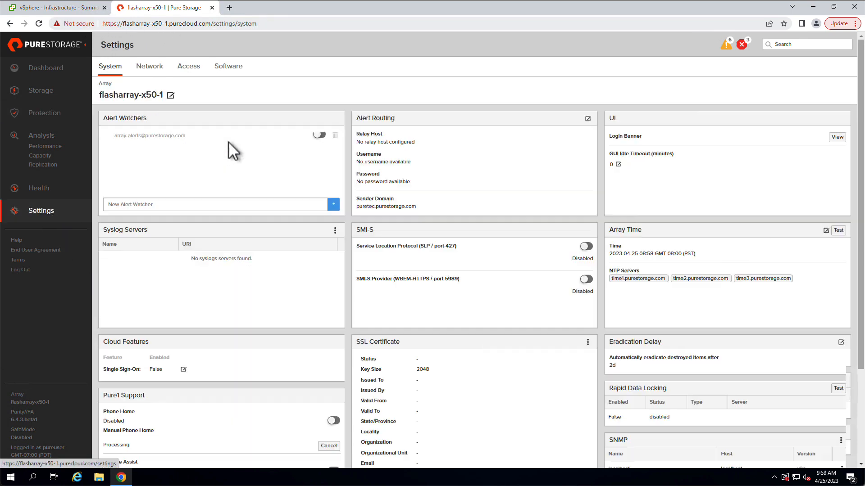
click(145, 71)
scroll(309, 351, down, 3)
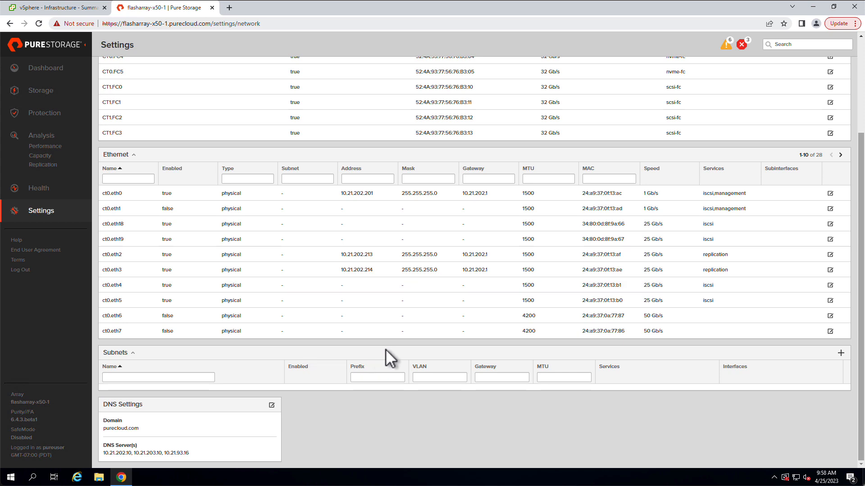
click(840, 155)
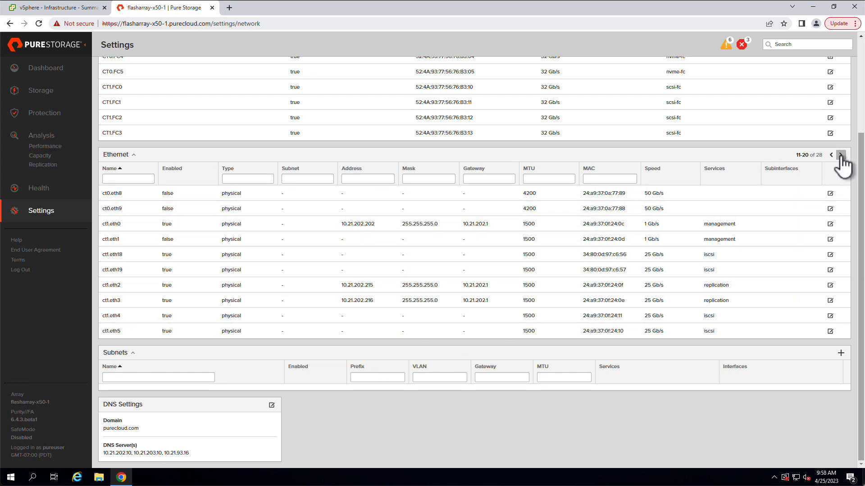
click(840, 155)
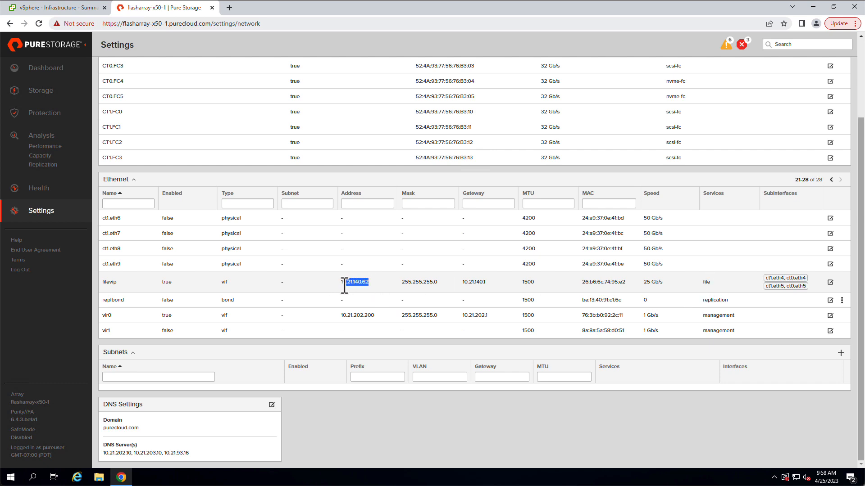
click(316, 282)
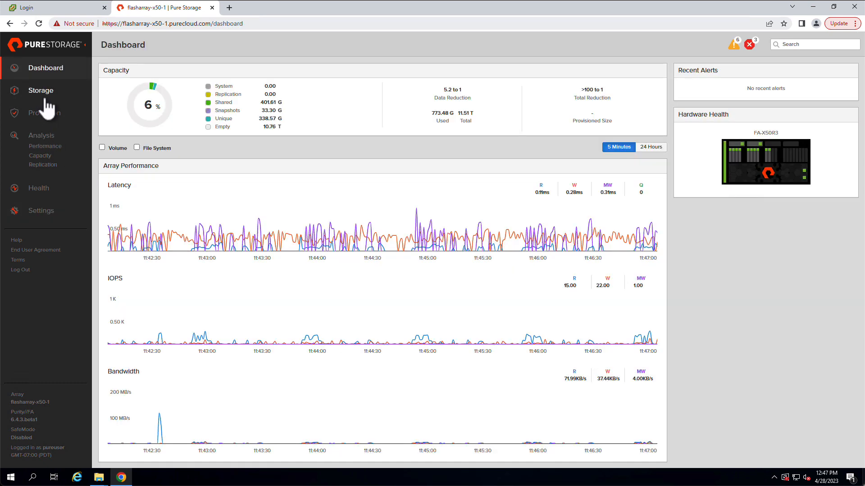
- Open the file system plugin-test-nfs-datastore-01 to view its directories and directory exports
click(47, 96)
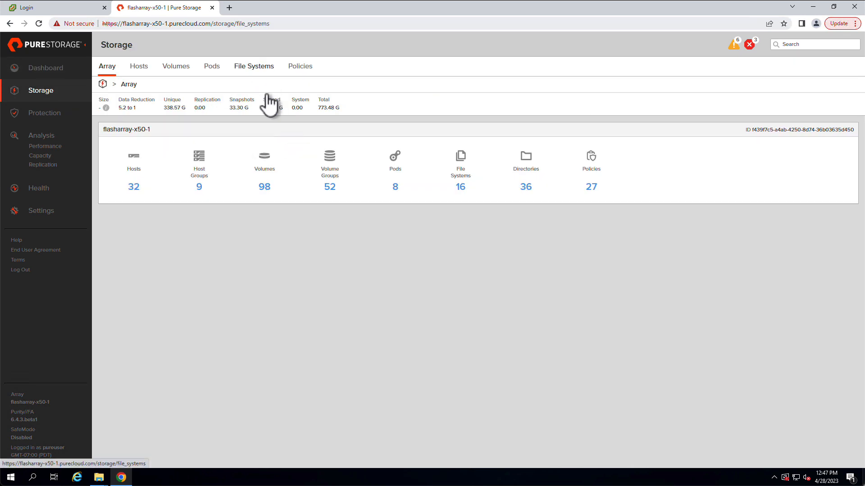
scroll(295, 328, down, 1)
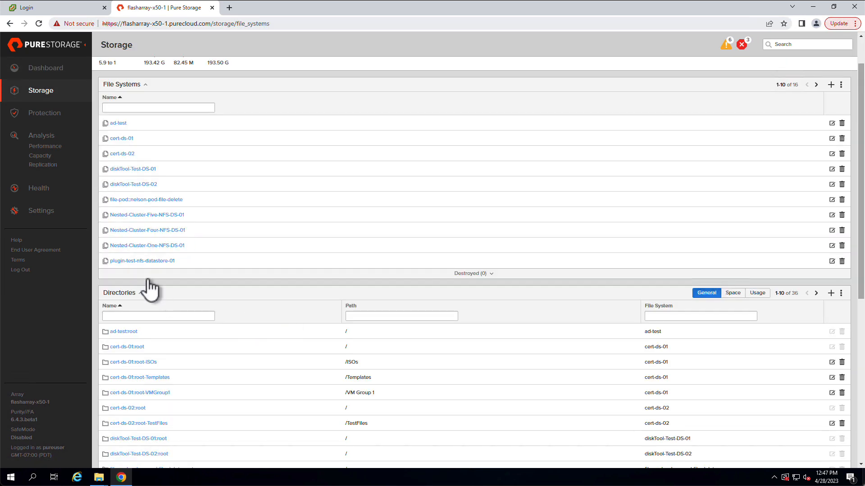
click(151, 261)
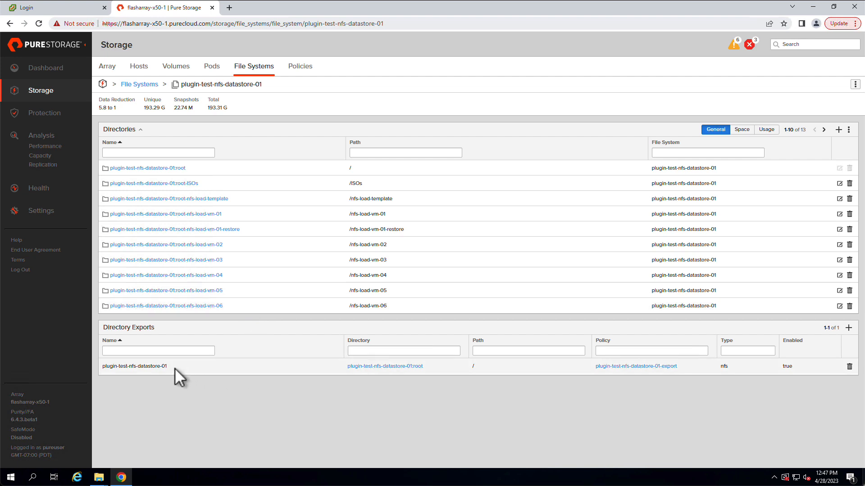
- Check the name and path of the file system's directory export and the path of the root-nfs-load-vm-01 directory
drag(175, 368, 112, 367)
click(489, 369)
double_click(472, 367)
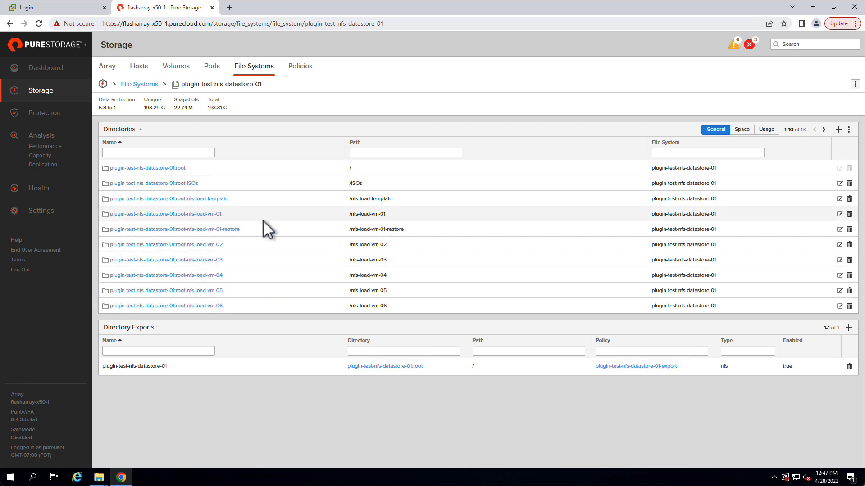
triple_click(371, 215)
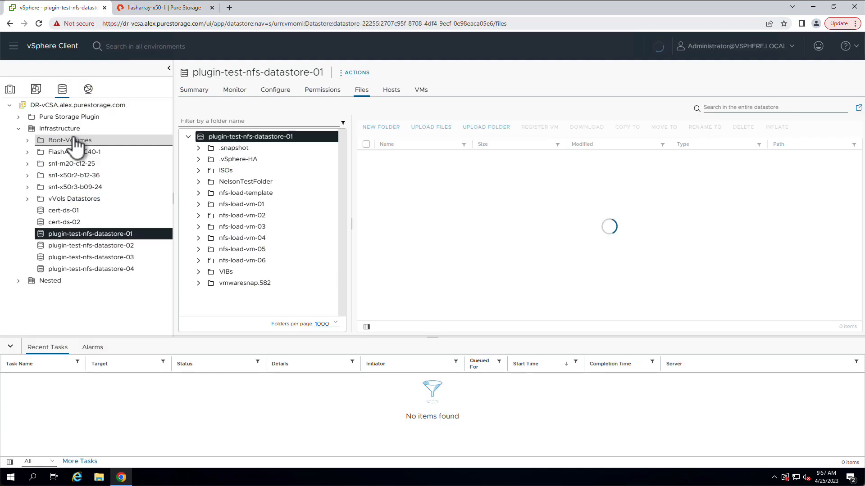
- In the vSphere Client, start a new datastore on the Infrastructure datacenter with type NFS and version NFS 3
right_click(72, 130)
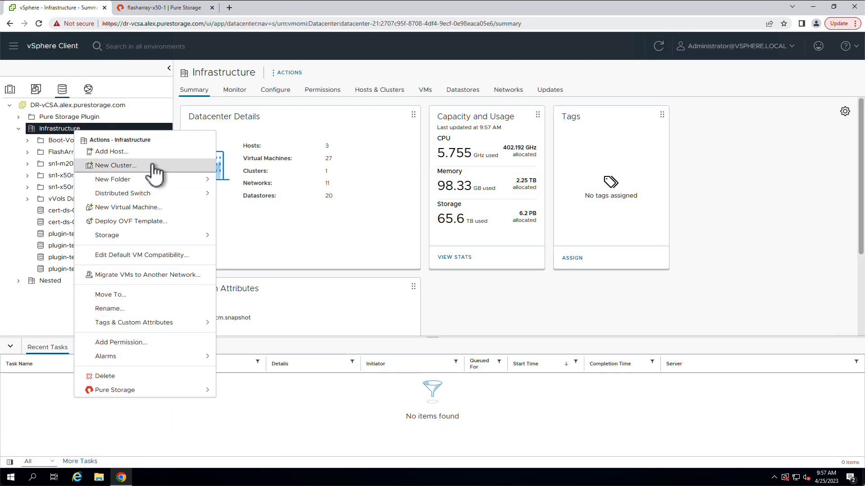
mouse_move(205, 235)
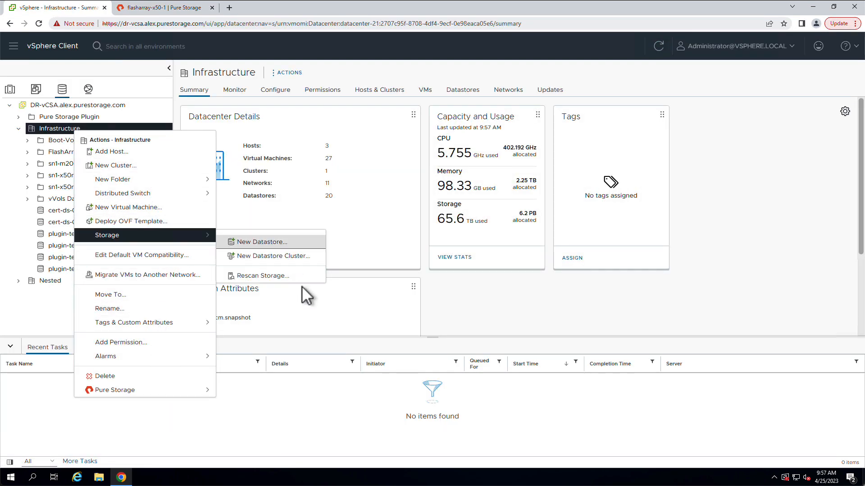
click(290, 239)
click(329, 159)
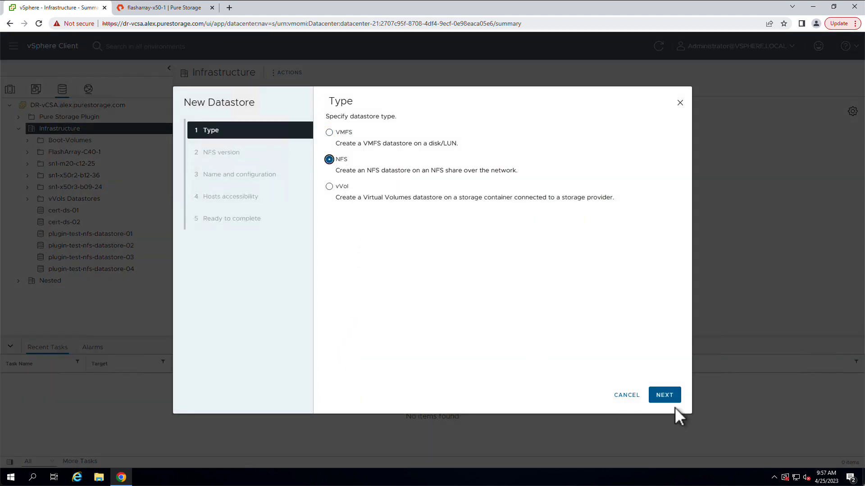
click(666, 397)
click(663, 396)
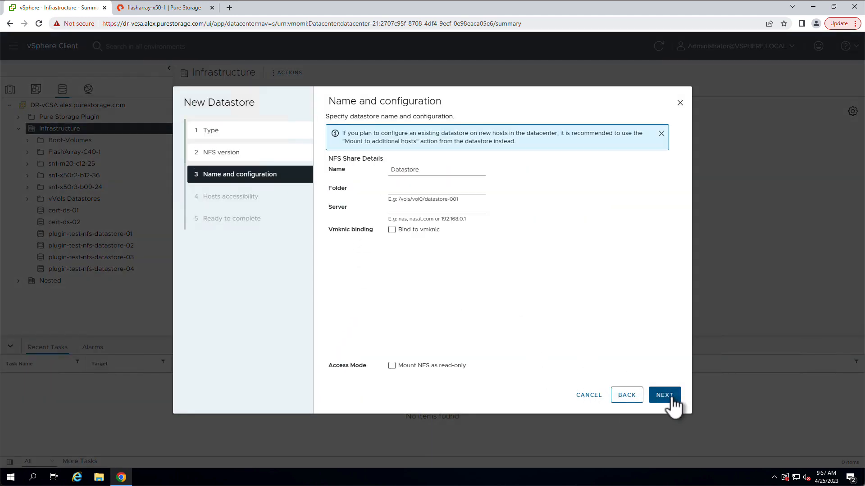
- Name the datastore SnapshotTemp and set its folder to /plugin-test-nfs-datastore-01/nfs-load-vm-01/.snapshot/vmwaresnap.590
double_click(415, 171)
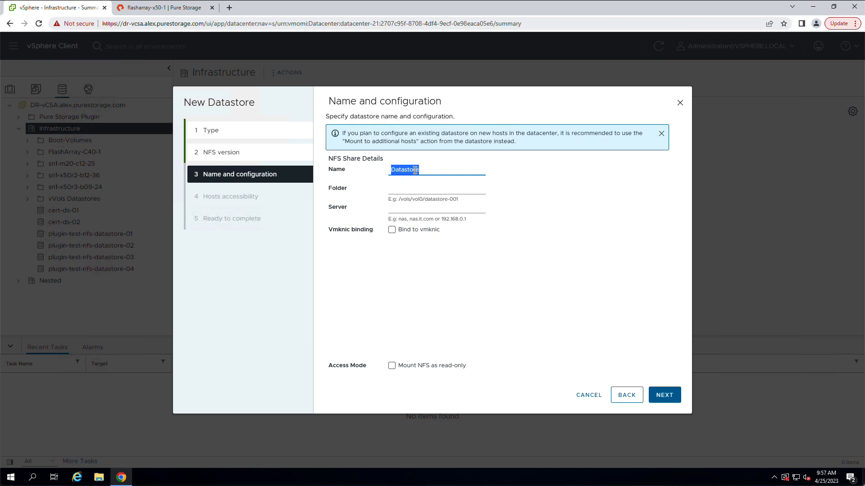
text(SnapshotTemp)
click(417, 185)
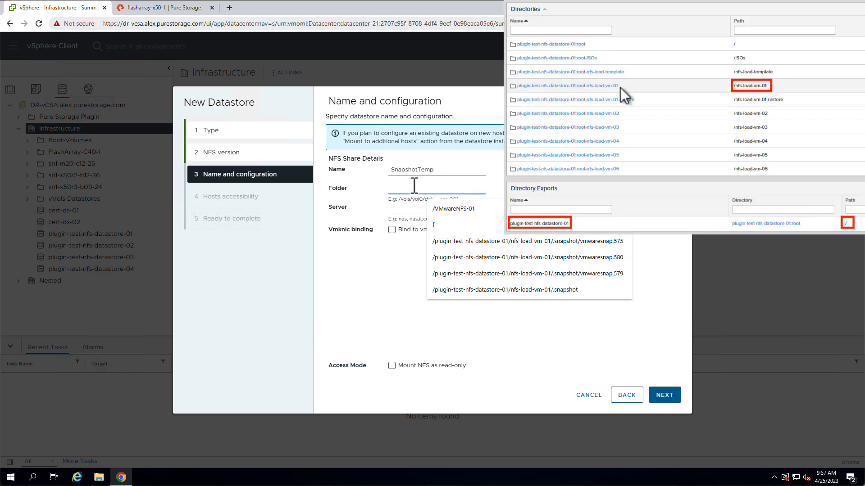
click(460, 258)
drag(478, 189, 514, 190)
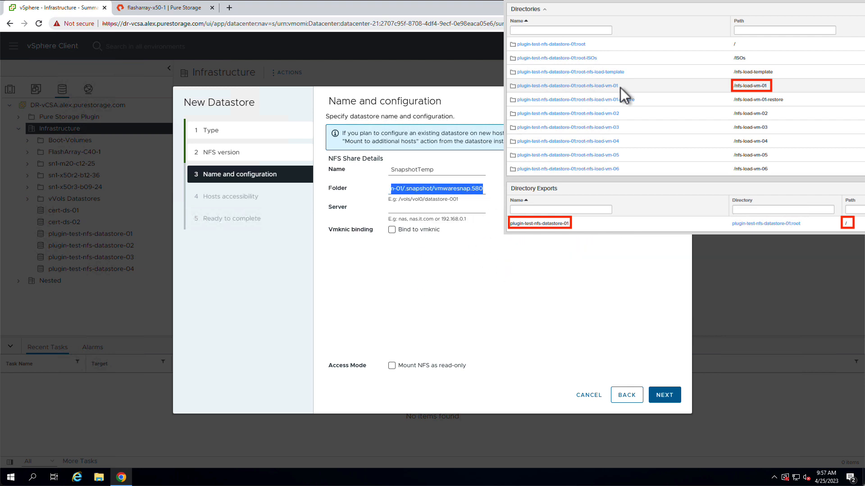
click(480, 189)
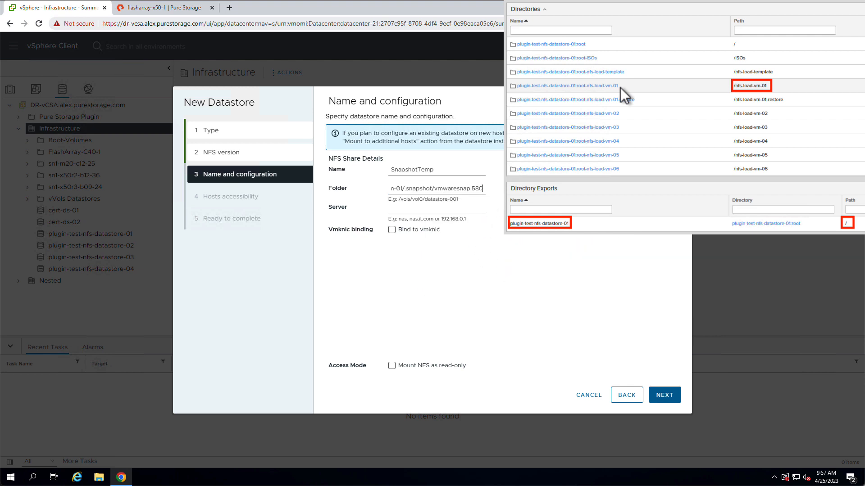
key(BackSpace)
key(BackSpace)
text(90)
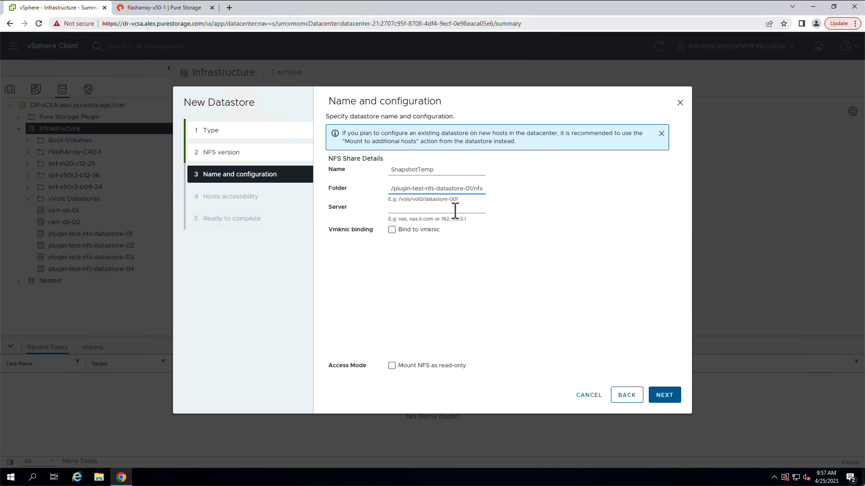
- Set the NFS server to 10.21.140.62 and enable mounting the NFS share as read-only
click(456, 208)
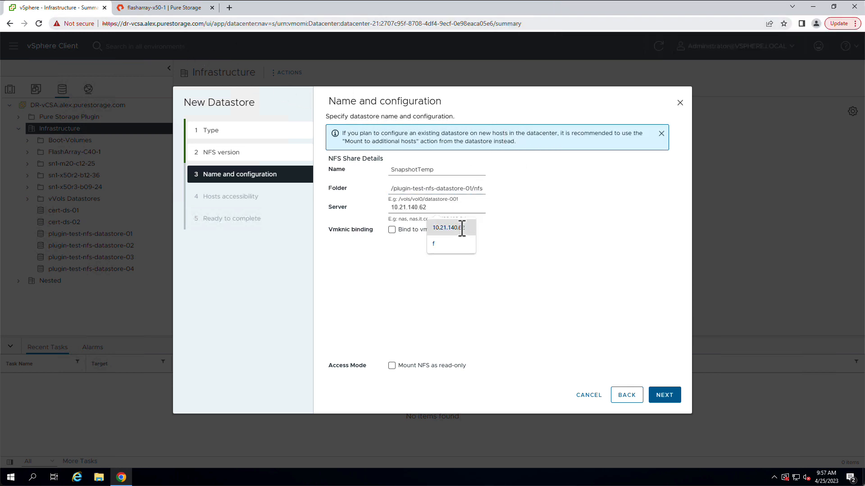
click(461, 227)
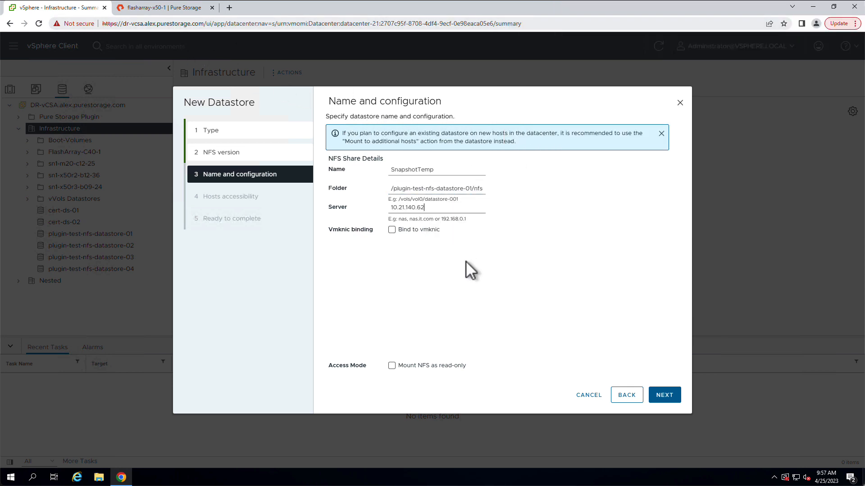
click(392, 367)
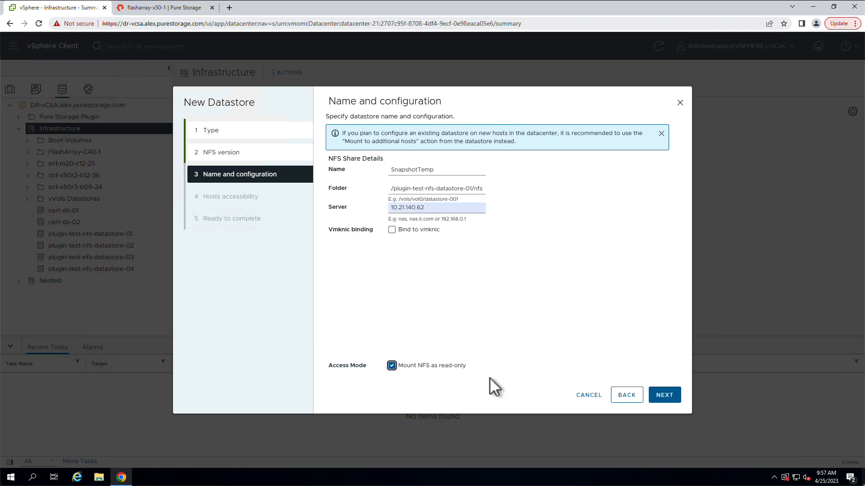
click(664, 396)
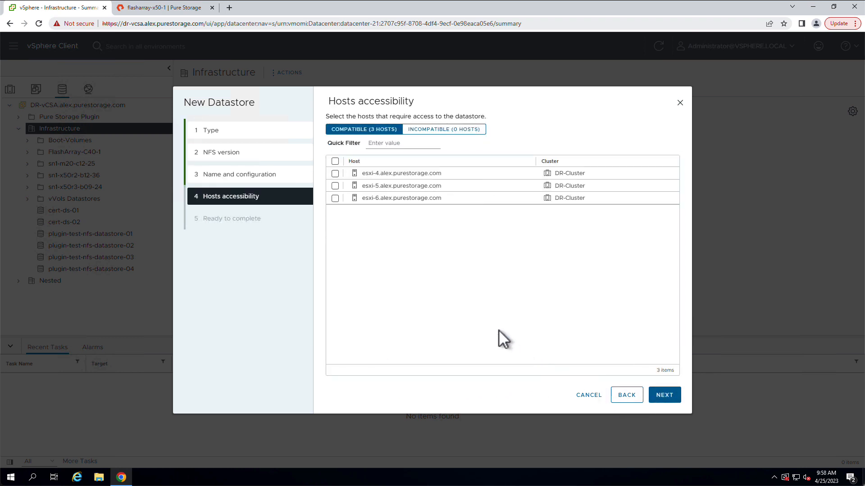
- Give all compatible hosts access to the datastore and finish creating it
click(335, 162)
click(665, 395)
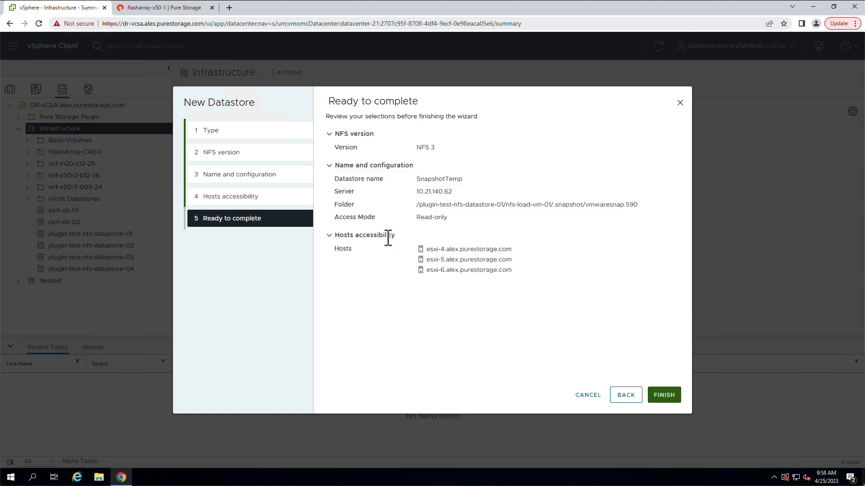
click(664, 395)
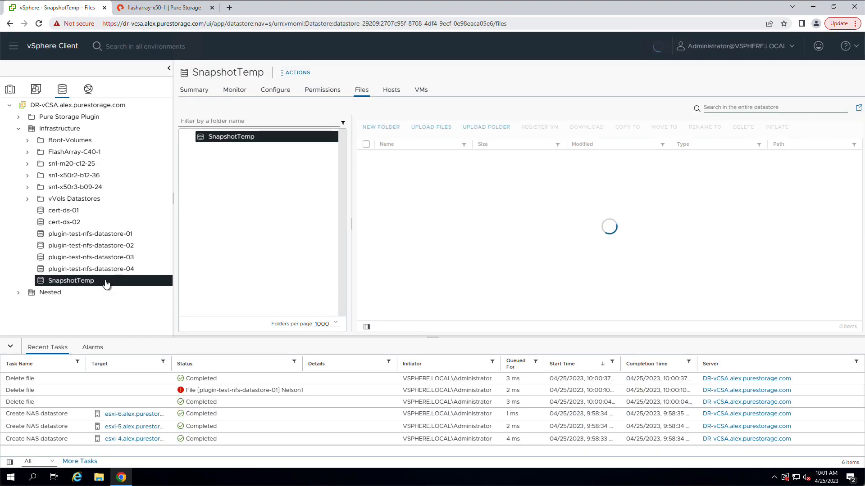
- Copy all files from the SnapshotTemp datastore to the nfs-load-vm-01-restore folder on plugin-test-nfs-datastore-01
click(366, 144)
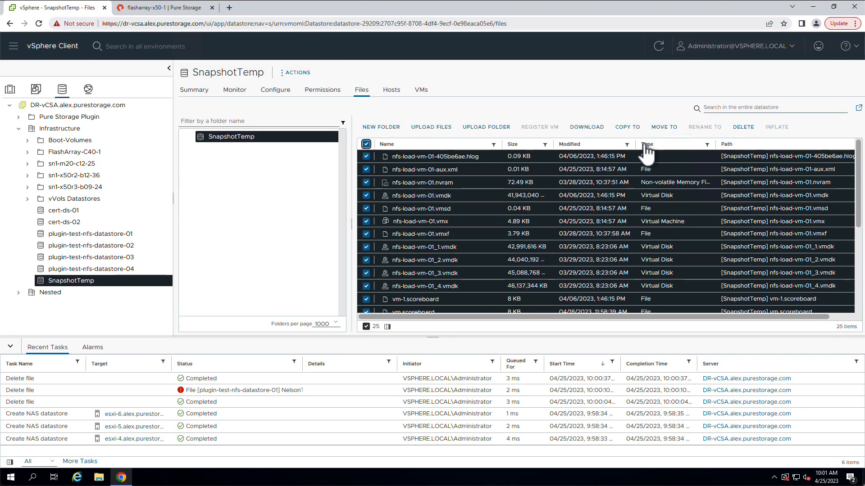
click(628, 127)
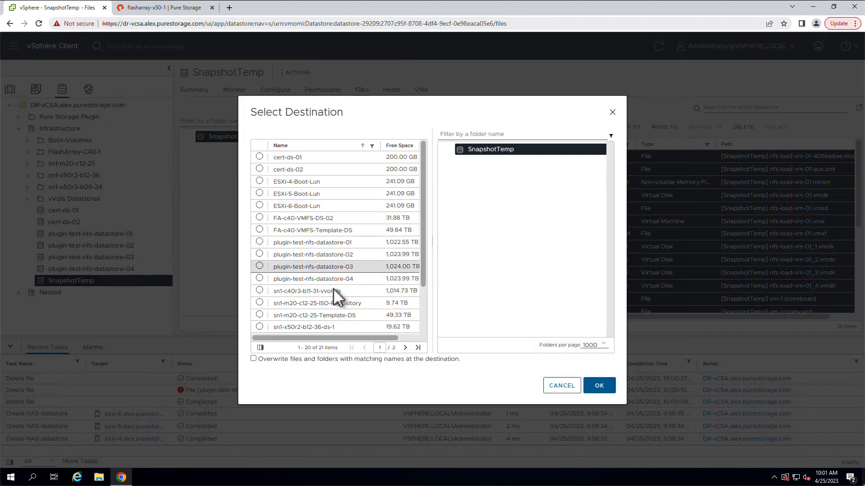
click(260, 243)
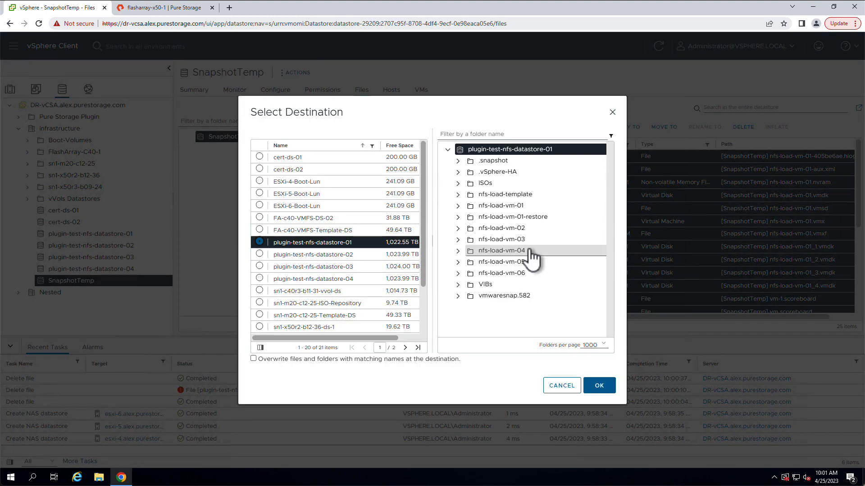
click(493, 218)
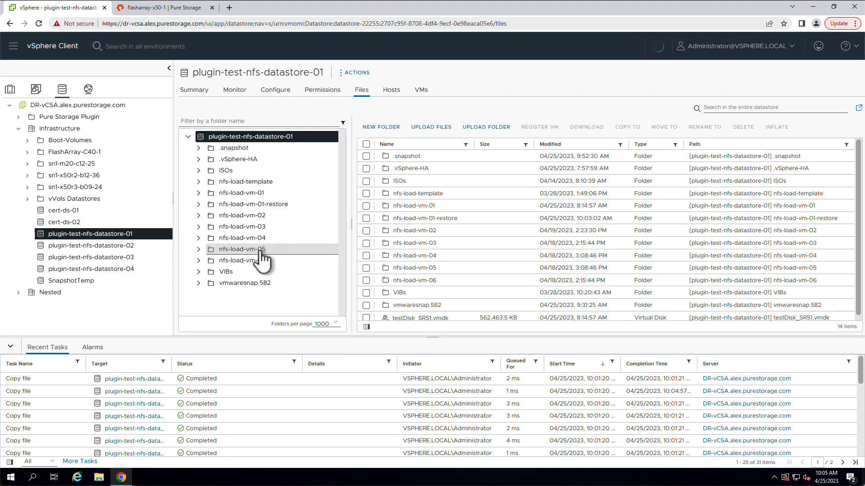
- Start registering nfs-load-vm-01.vmx from the nfs-load-vm-01-restore folder as nfs-load-vm-01-snapshot, located in the Infrastructure datacenter
click(270, 205)
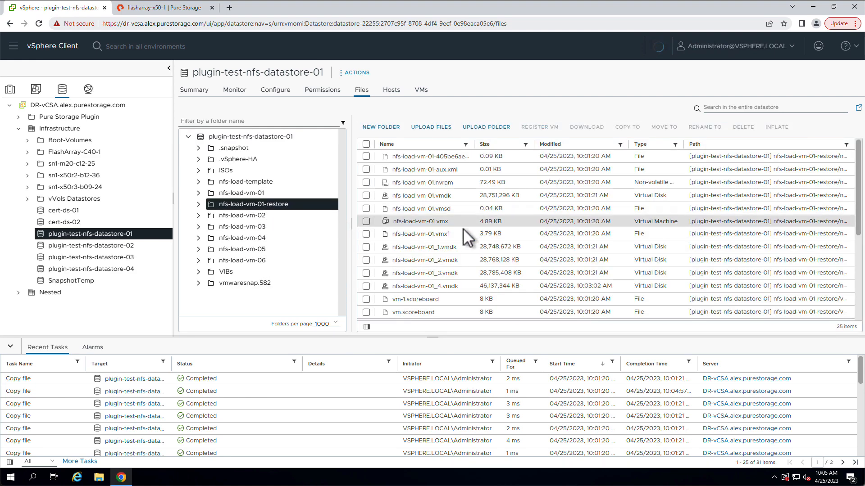
click(367, 222)
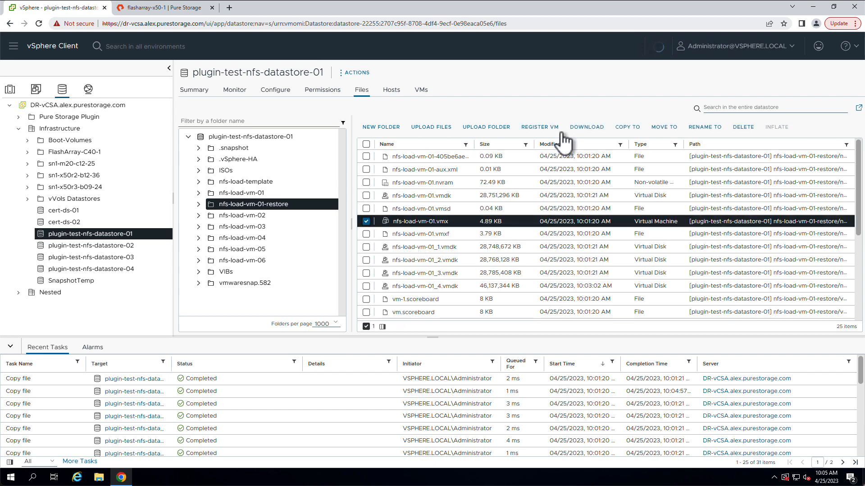
click(541, 127)
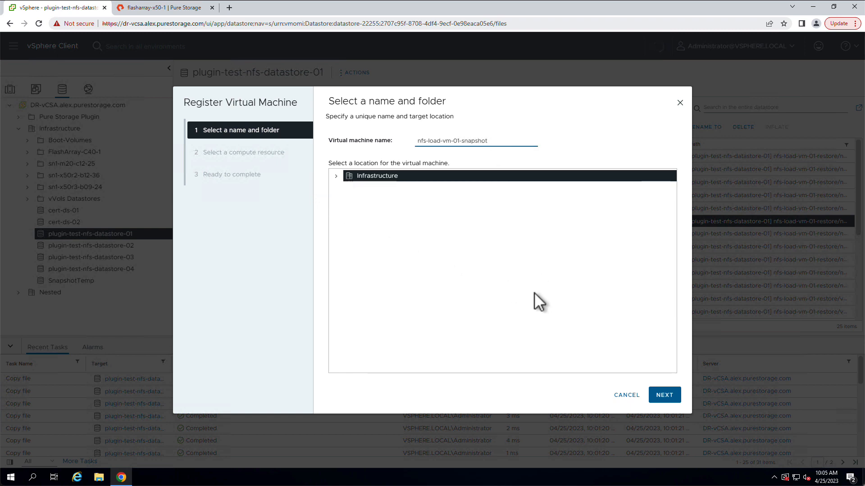
click(664, 395)
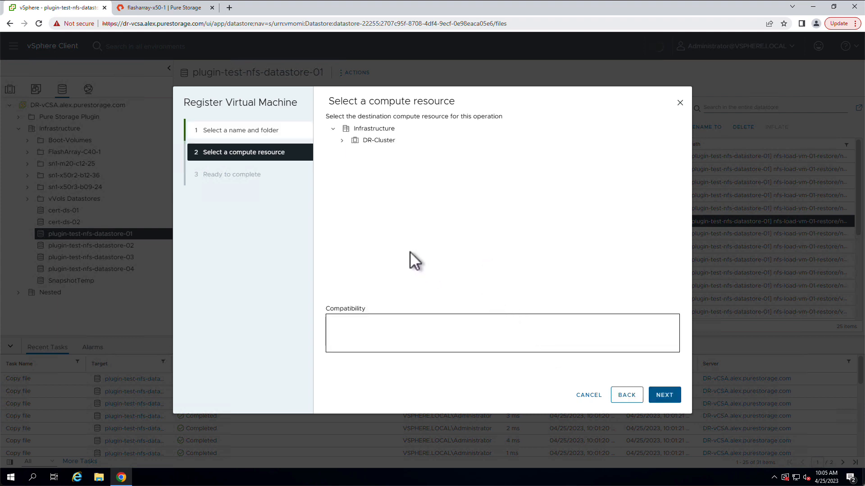
- Choose the Testing resource pool in DR-Cluster as the compute resource and finish the virtual machine registration
click(353, 141)
click(342, 140)
click(382, 211)
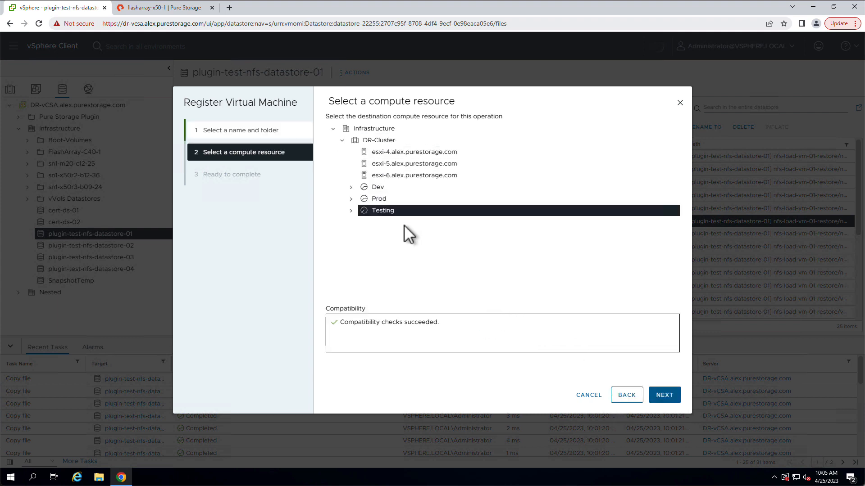
click(666, 397)
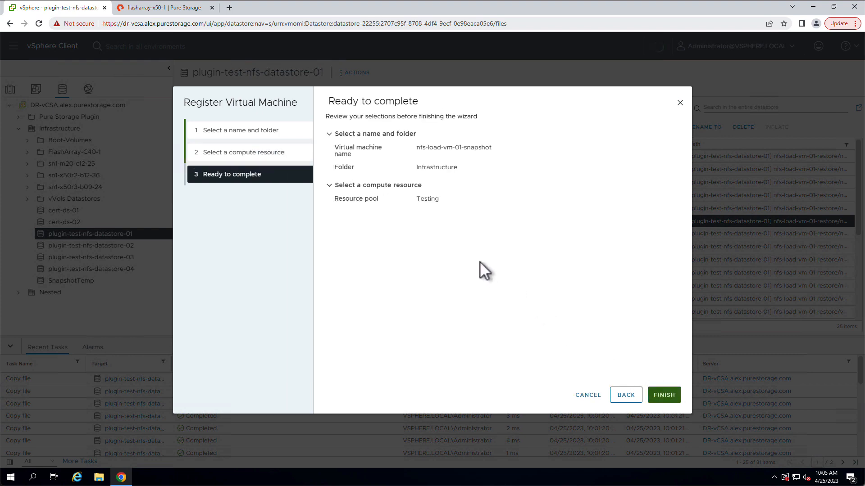
click(661, 398)
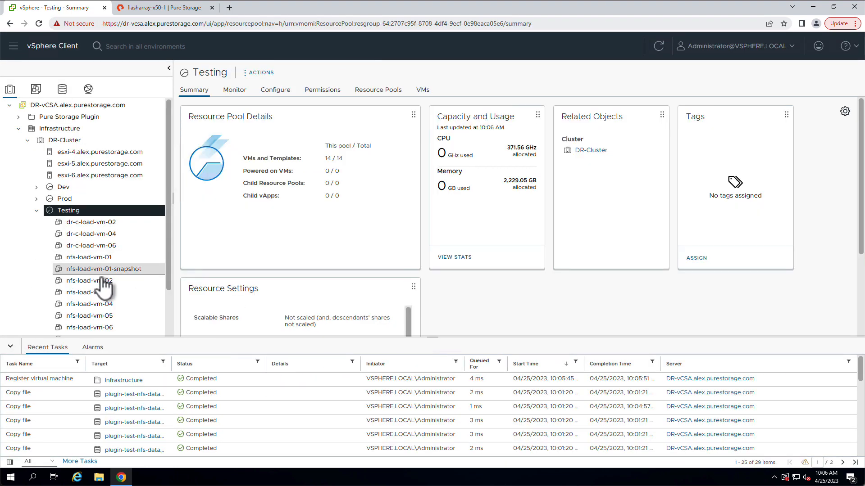
- Power on the VM nfs-load-vm-01-snapshot in the Testing resource pool and open its web console
scroll(100, 277, down, 2)
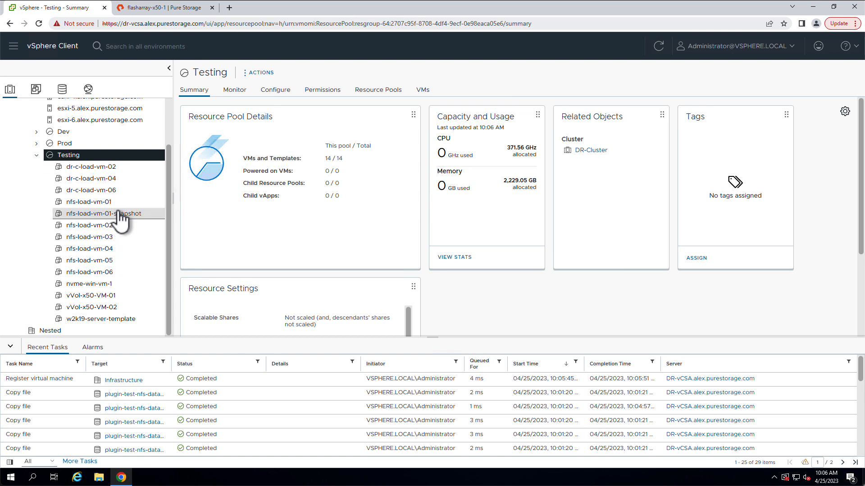
click(115, 212)
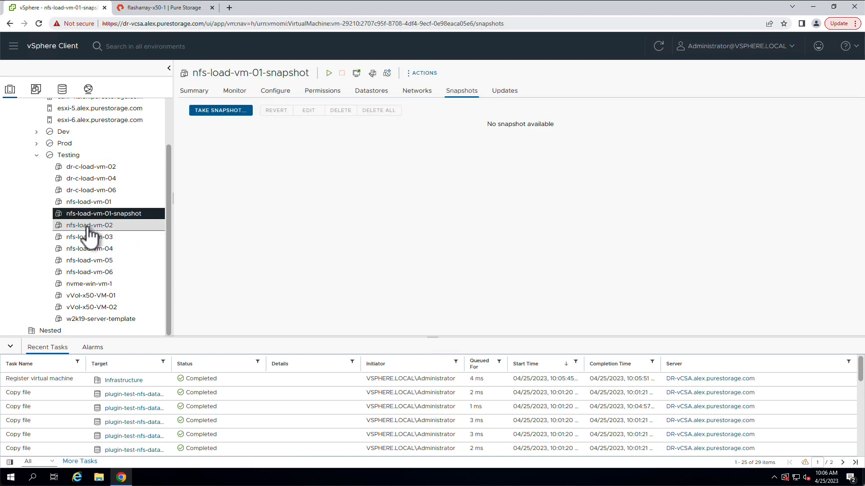
right_click(94, 215)
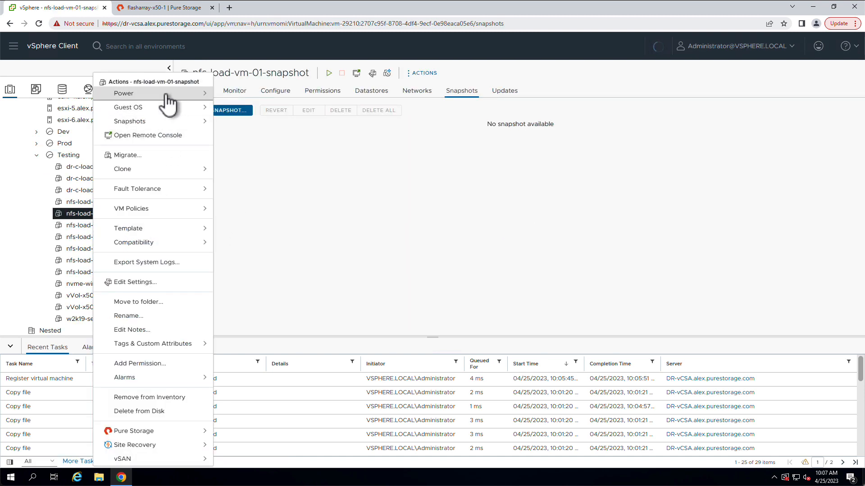
mouse_move(167, 93)
click(252, 103)
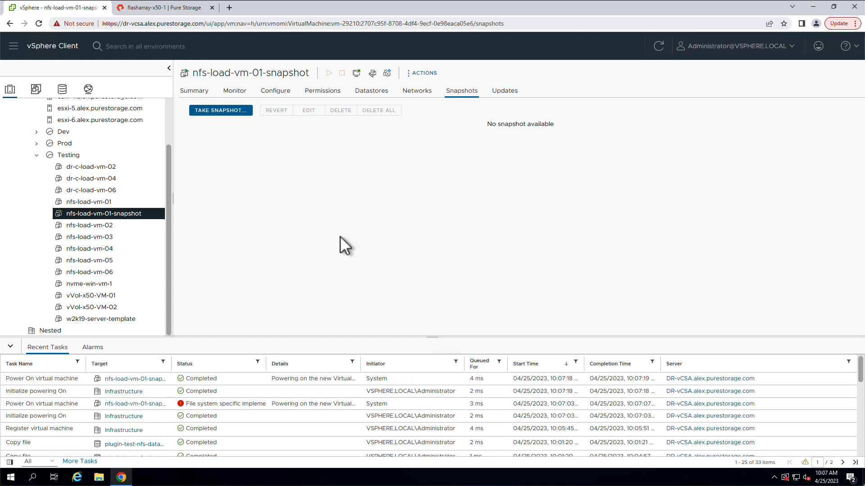
click(195, 92)
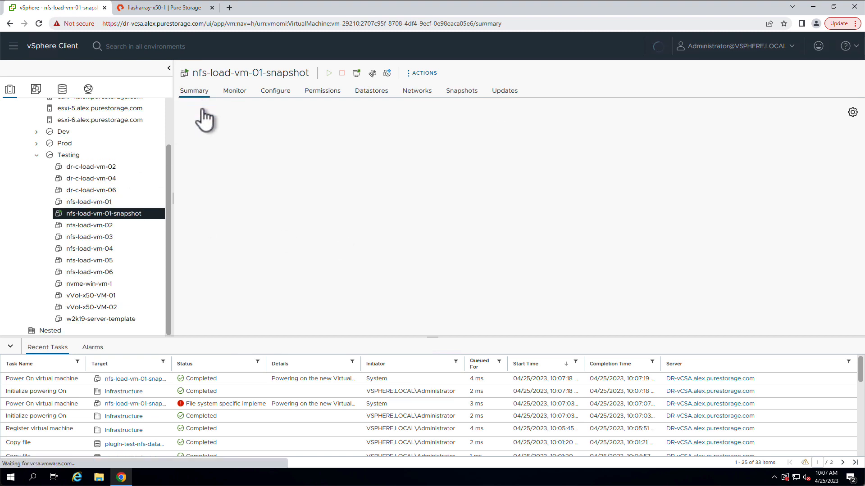
click(239, 244)
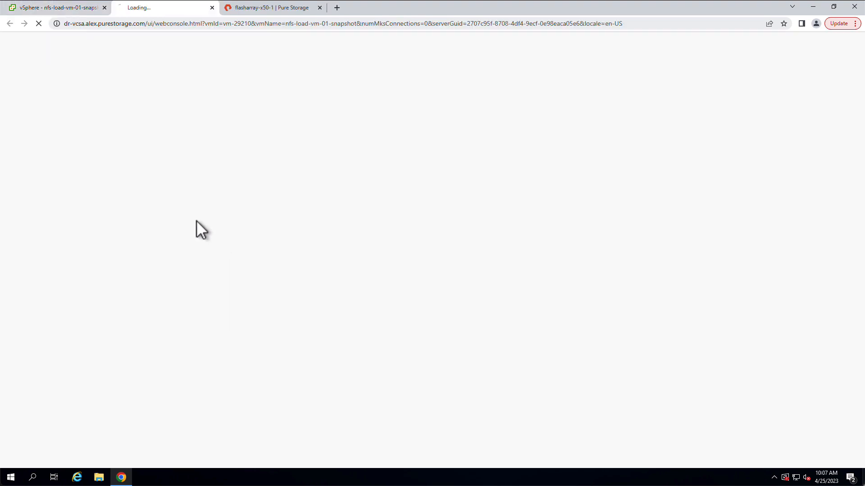